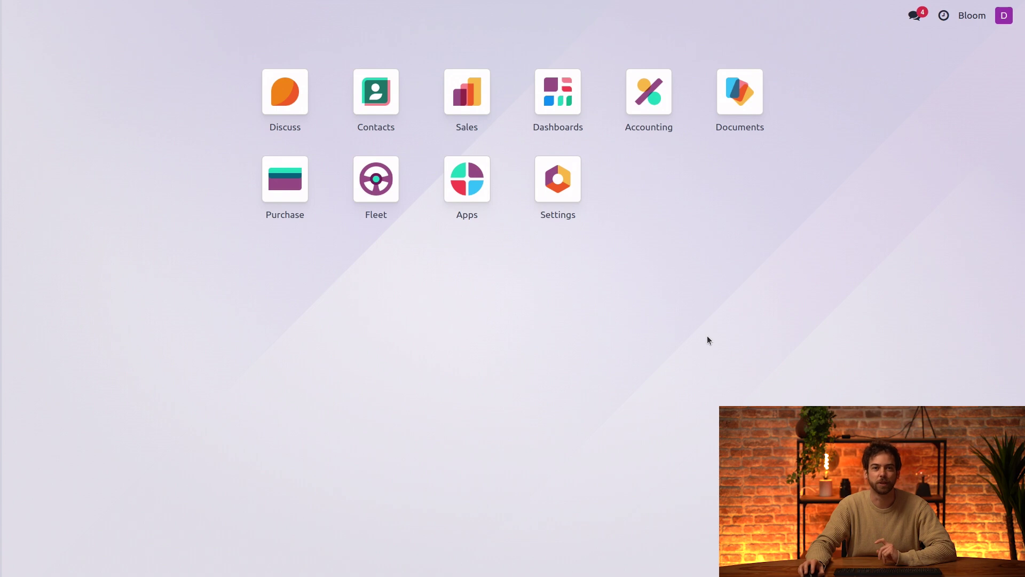
# From the Journals list, add a journal 'Tax closing' of type Miscellaneous with short code TAX.
pyautogui.click(654, 110)
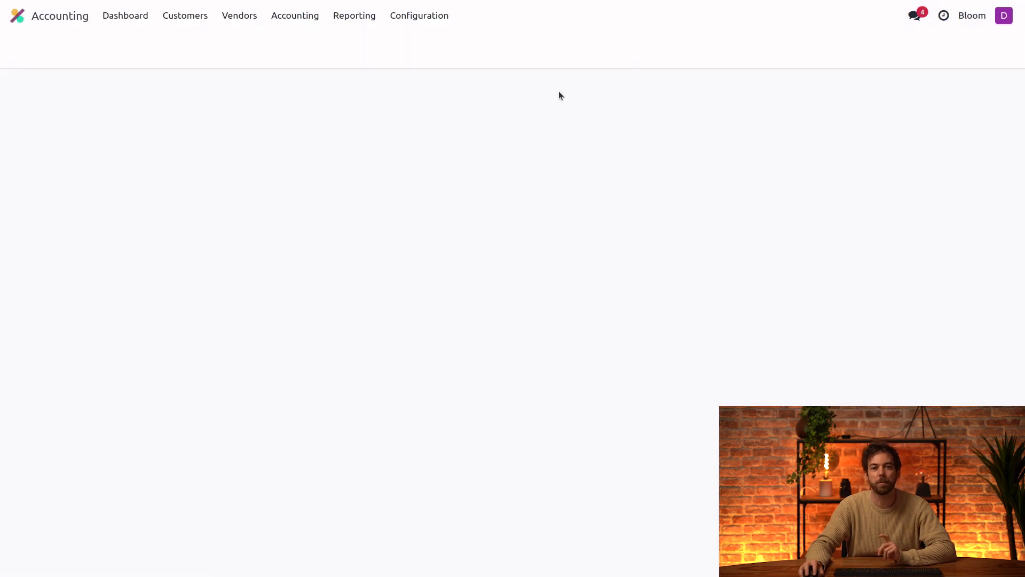
pyautogui.click(433, 13)
pyautogui.click(464, 231)
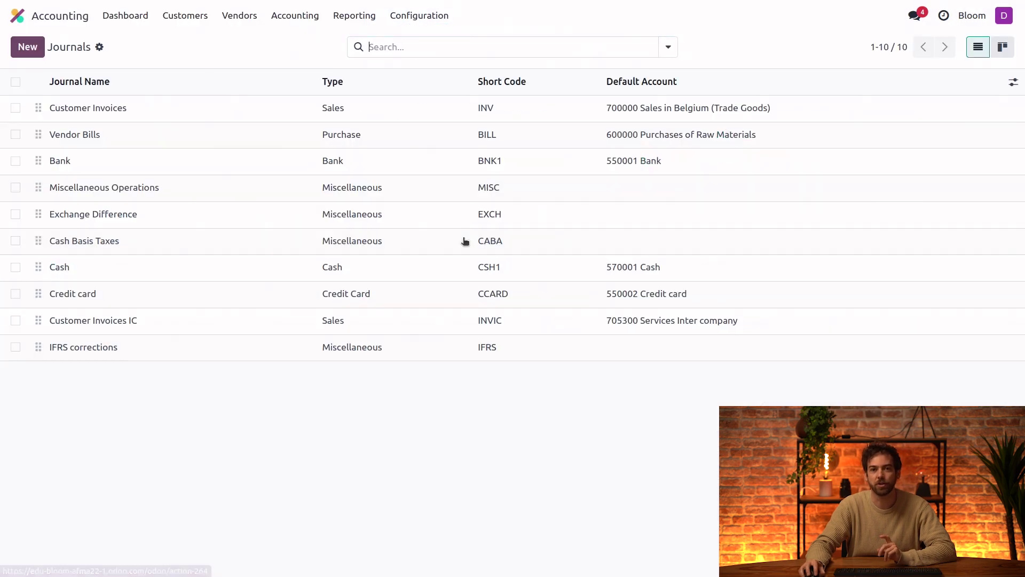
pyautogui.click(36, 51)
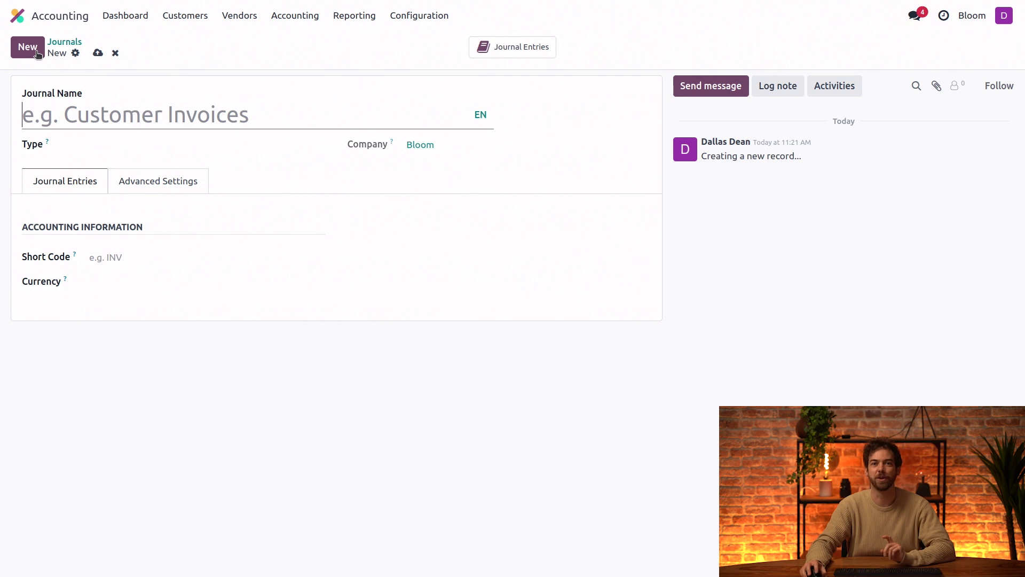
pyautogui.write('Tax ')
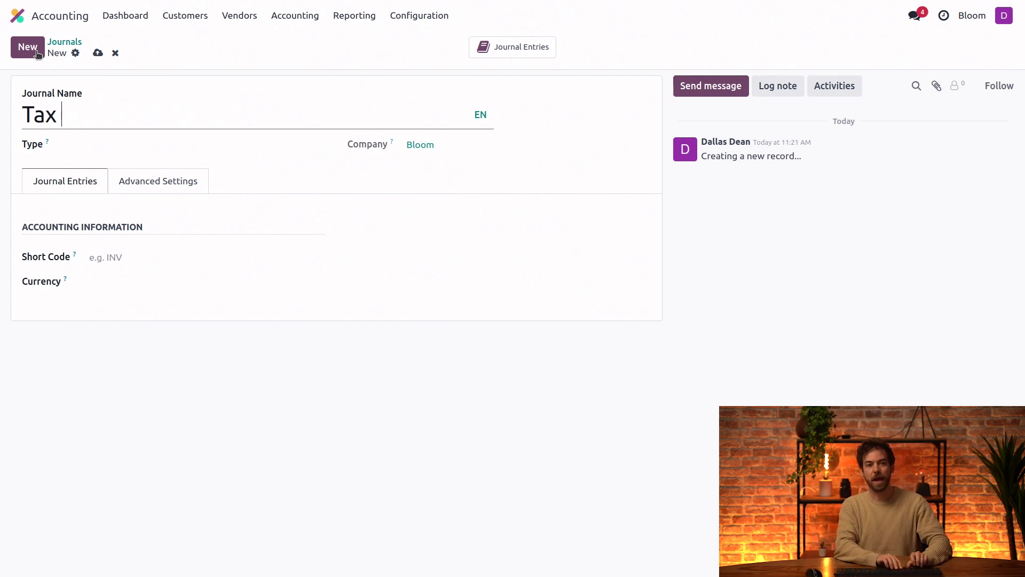
pyautogui.write('closing')
pyautogui.click(190, 147)
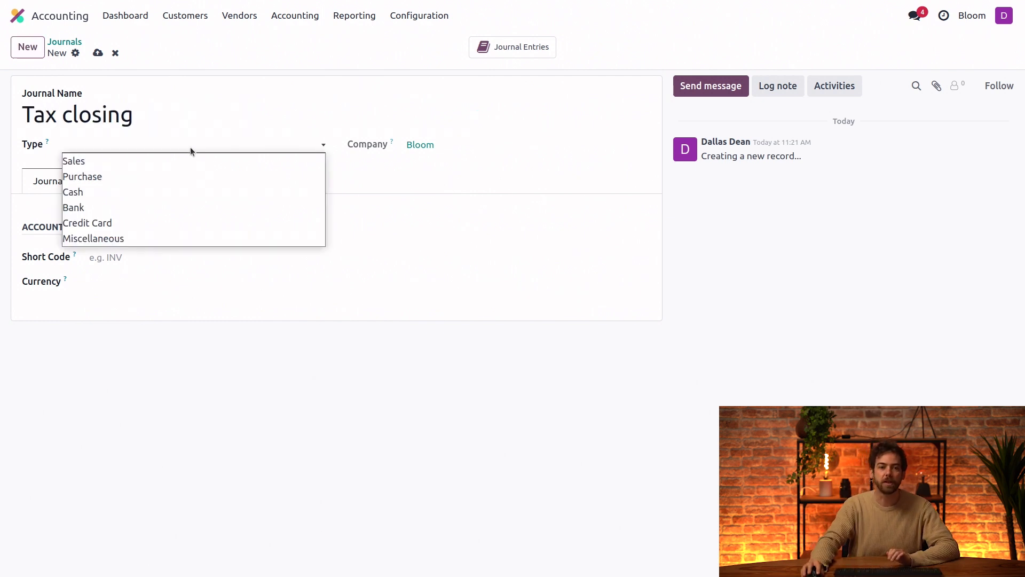
pyautogui.click(144, 245)
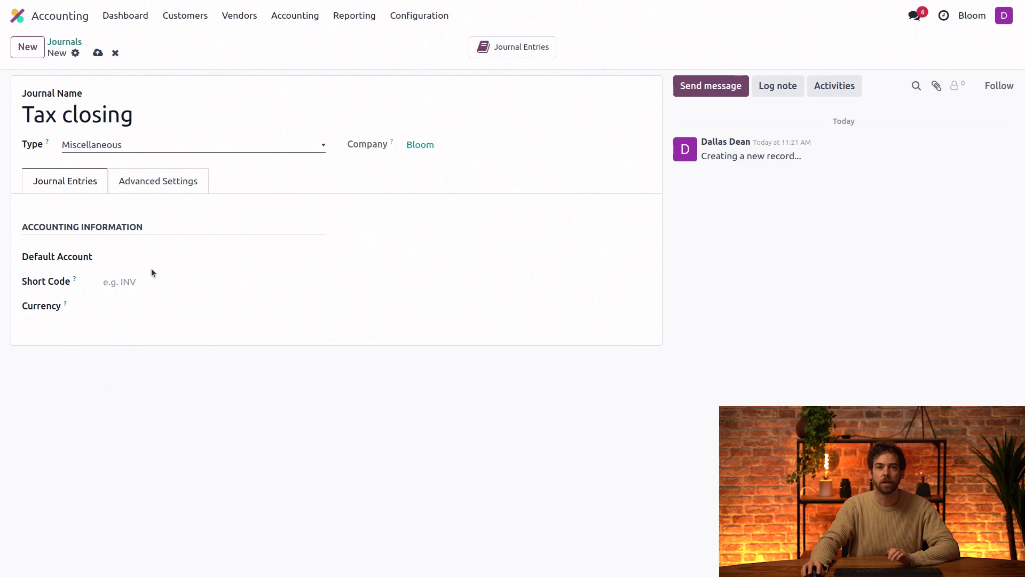
pyautogui.click(168, 278)
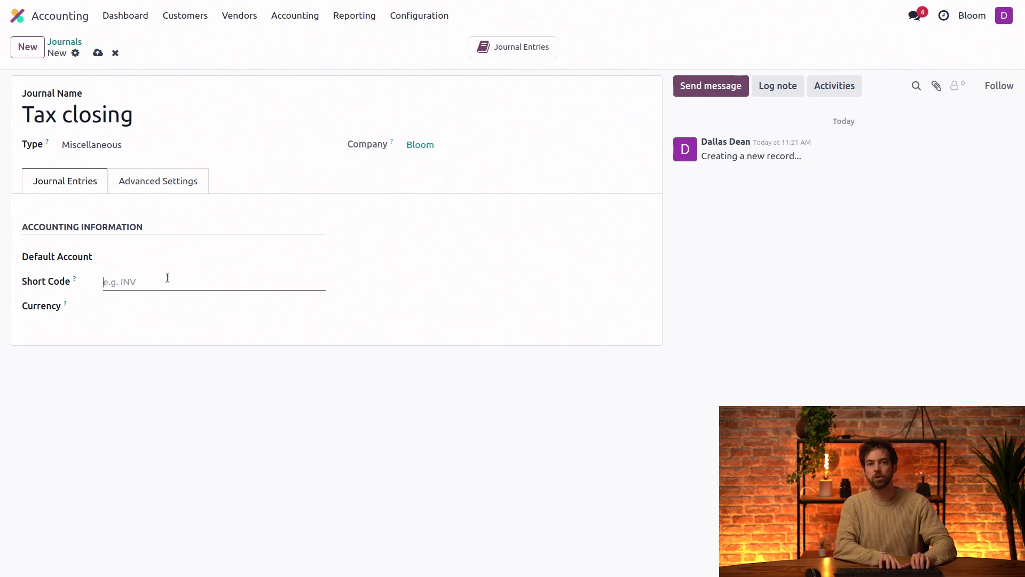
pyautogui.write('TAX')
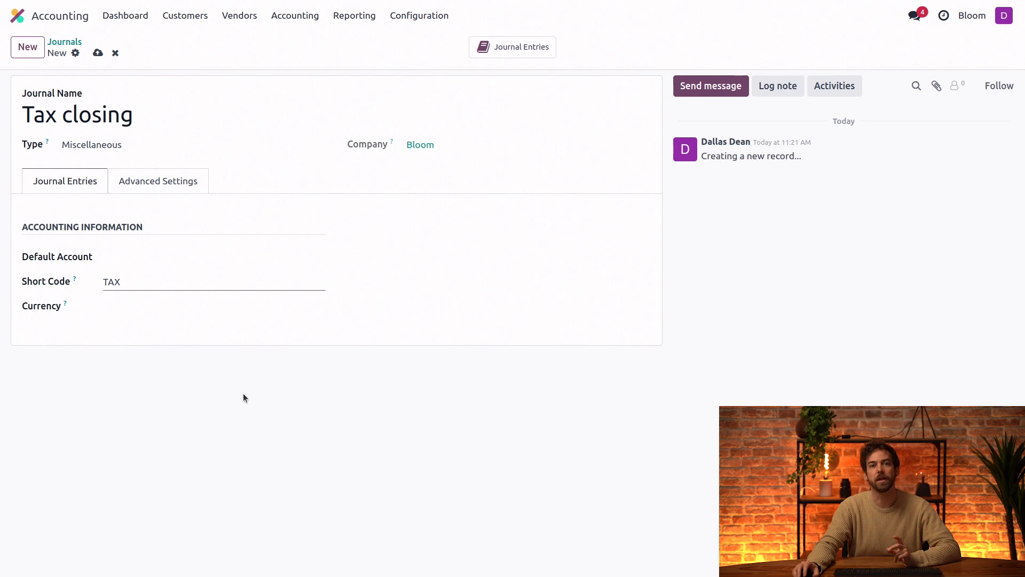
# Save Tax closing as the tax return journal, then view Belgian tax group accounts 451200 and 411200.
pyautogui.click(414, 20)
pyautogui.click(421, 38)
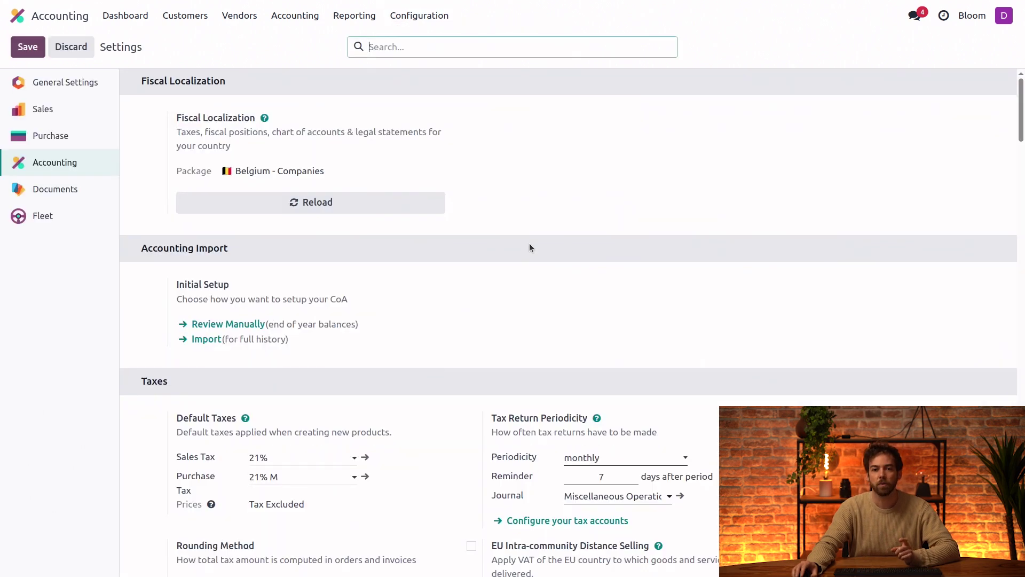
pyautogui.scroll(-3, 530, 242)
pyautogui.scroll(-2, 470, 255)
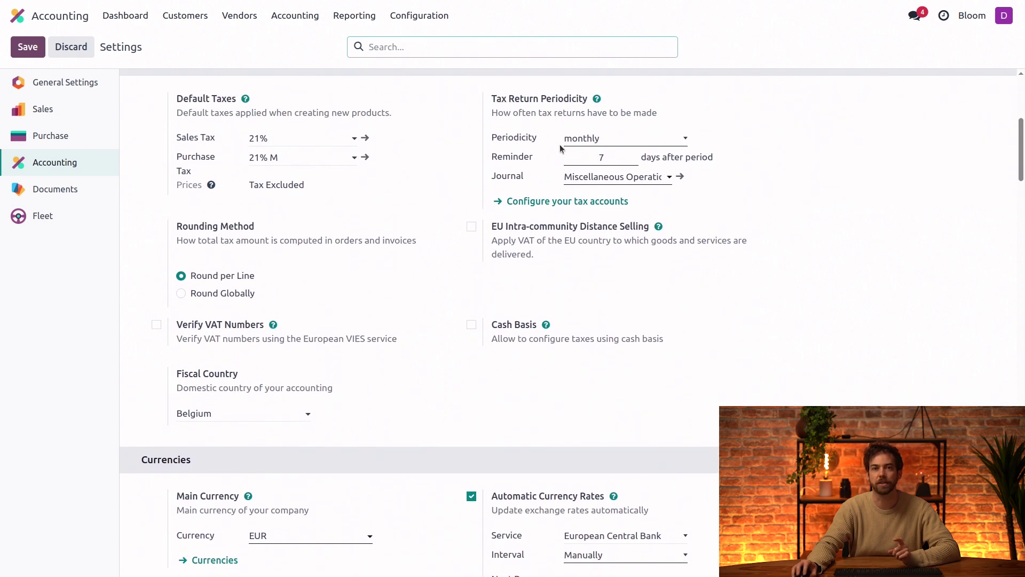
pyautogui.click(617, 181)
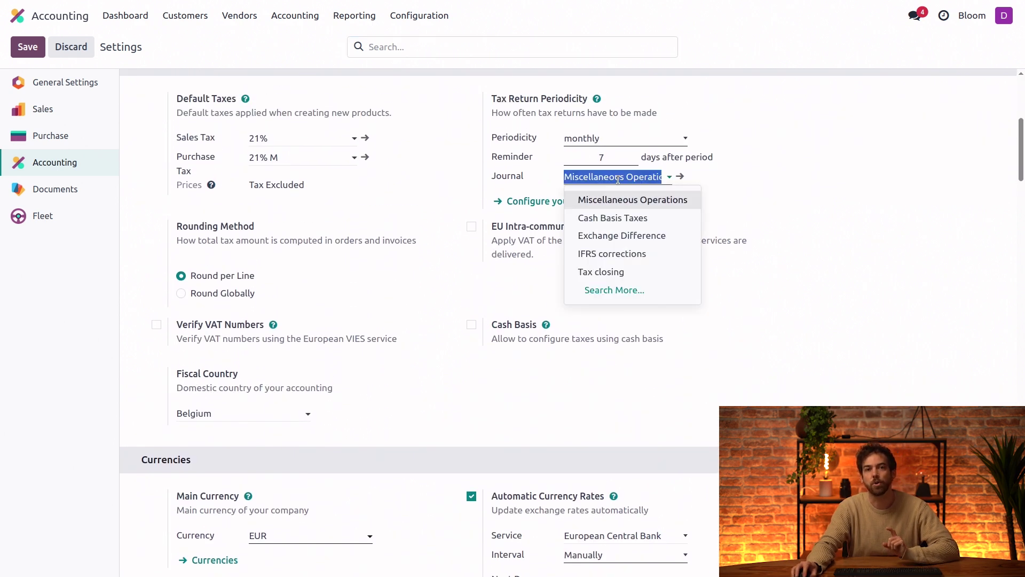
pyautogui.click(638, 271)
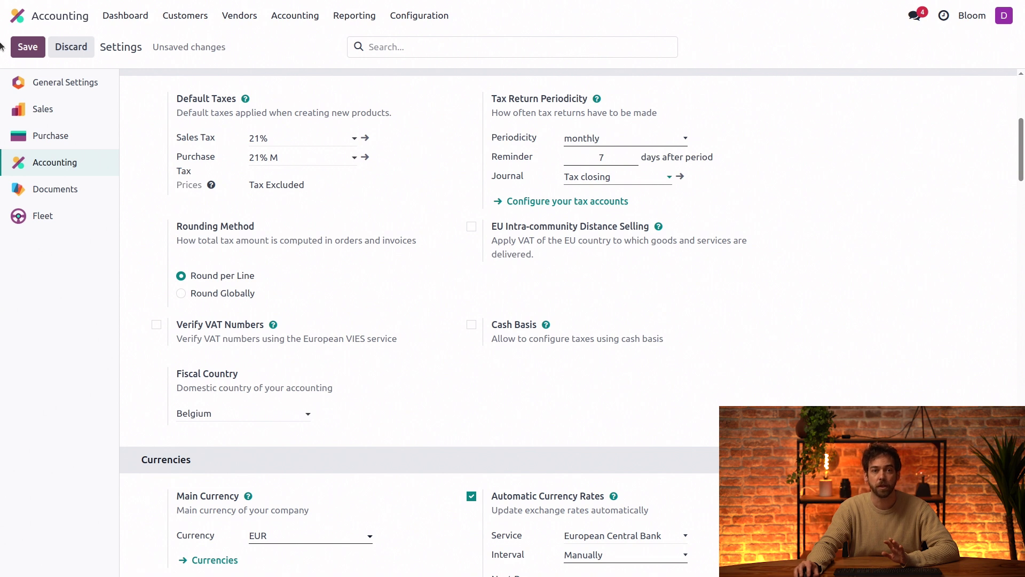
pyautogui.click(35, 51)
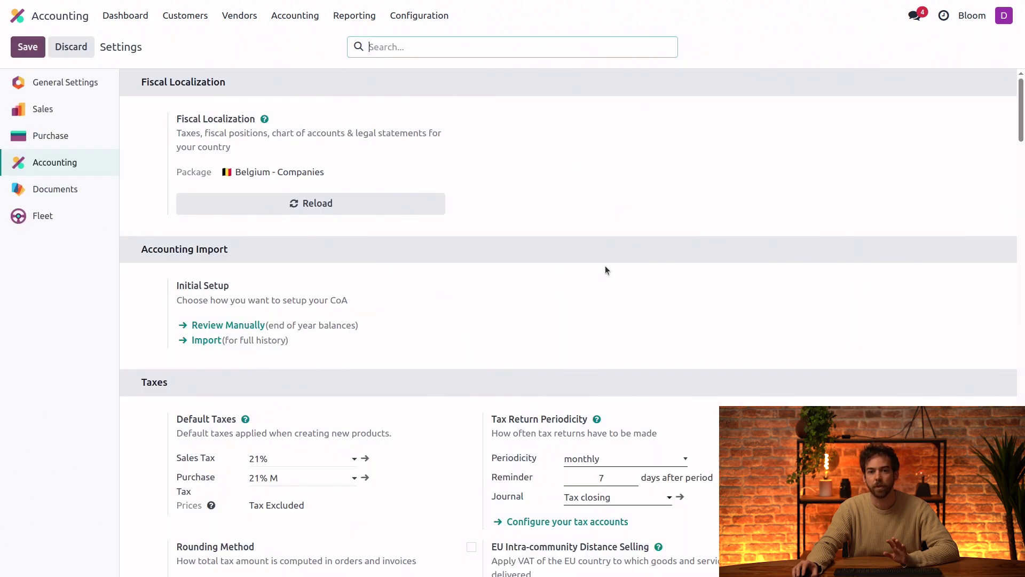
pyautogui.scroll(-3, 601, 267)
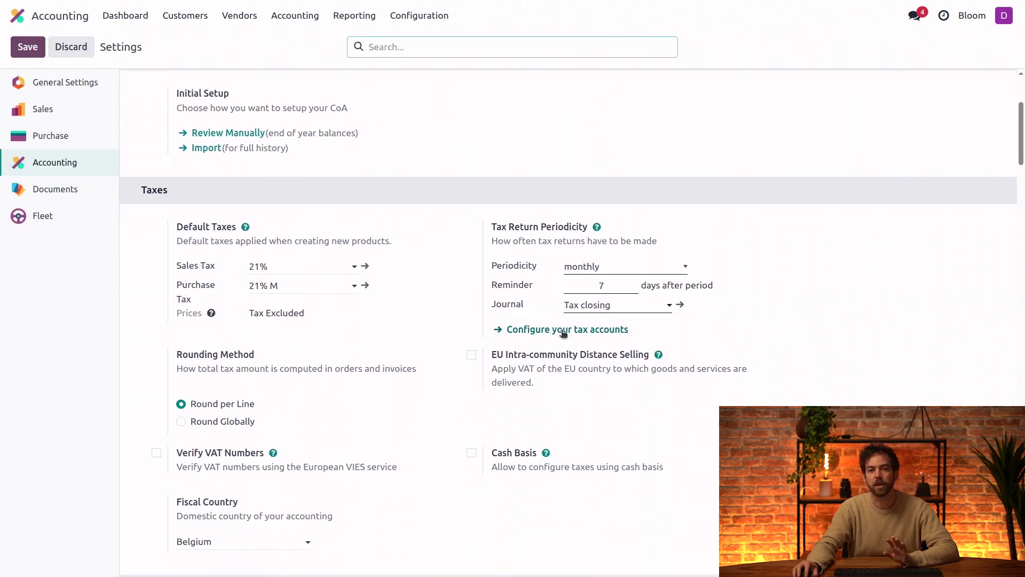
pyautogui.click(563, 330)
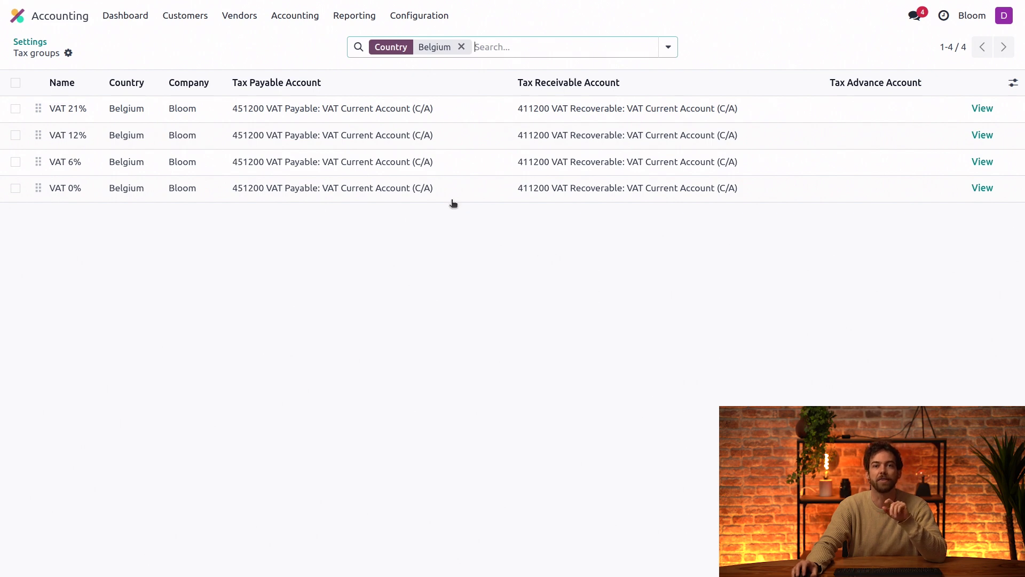
pyautogui.click(339, 19)
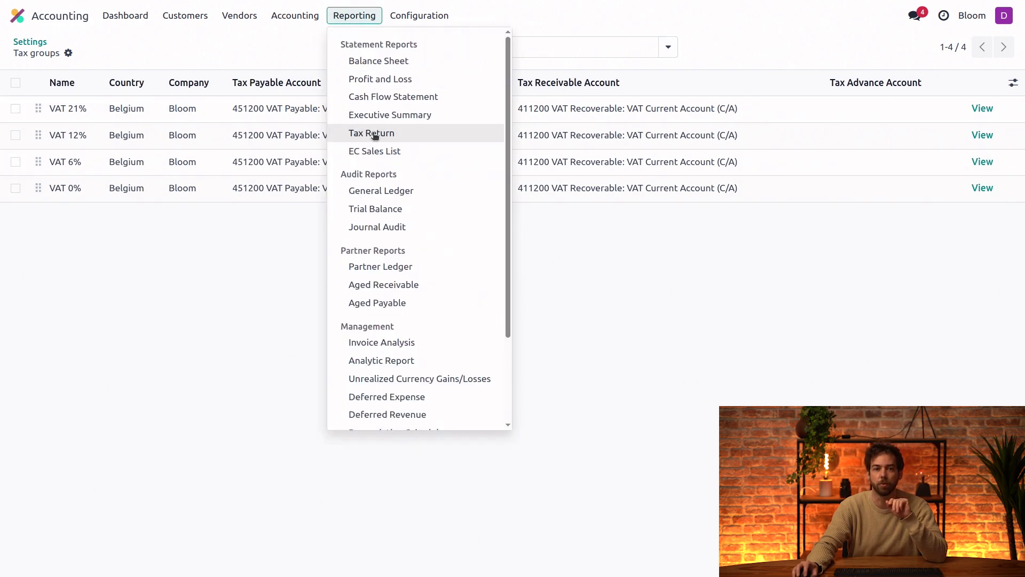
pyautogui.click(380, 131)
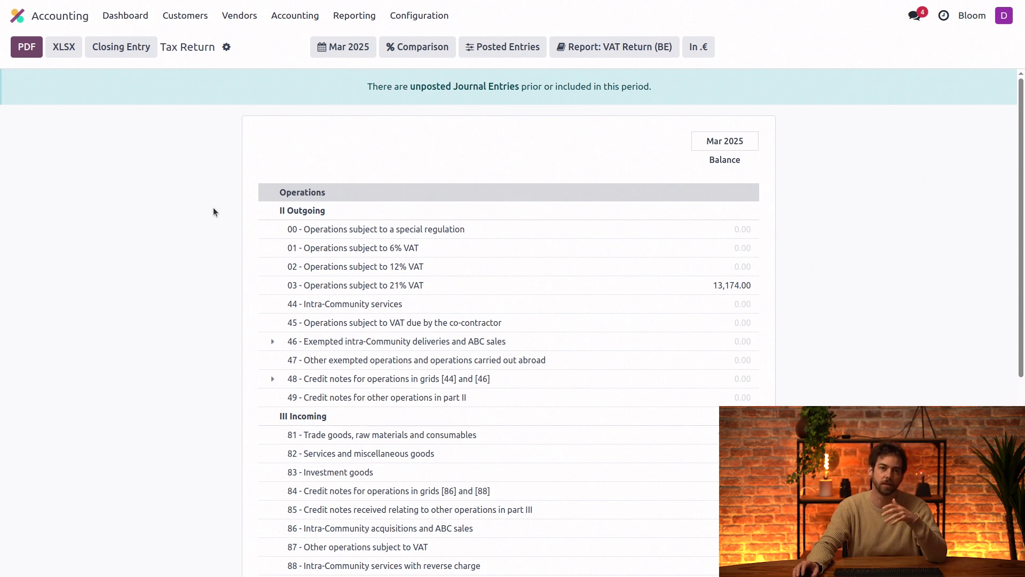
pyautogui.click(356, 55)
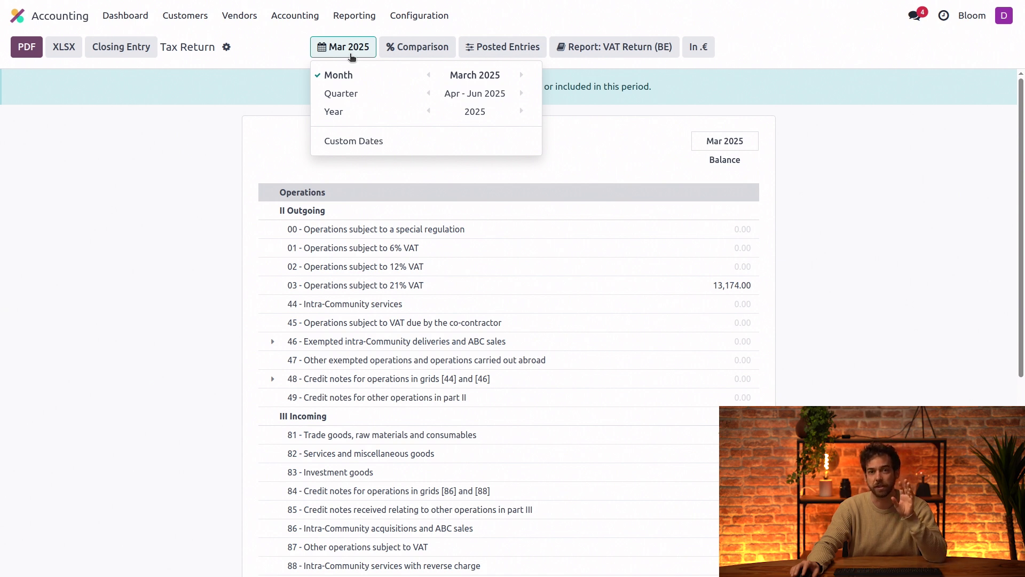
pyautogui.click(209, 159)
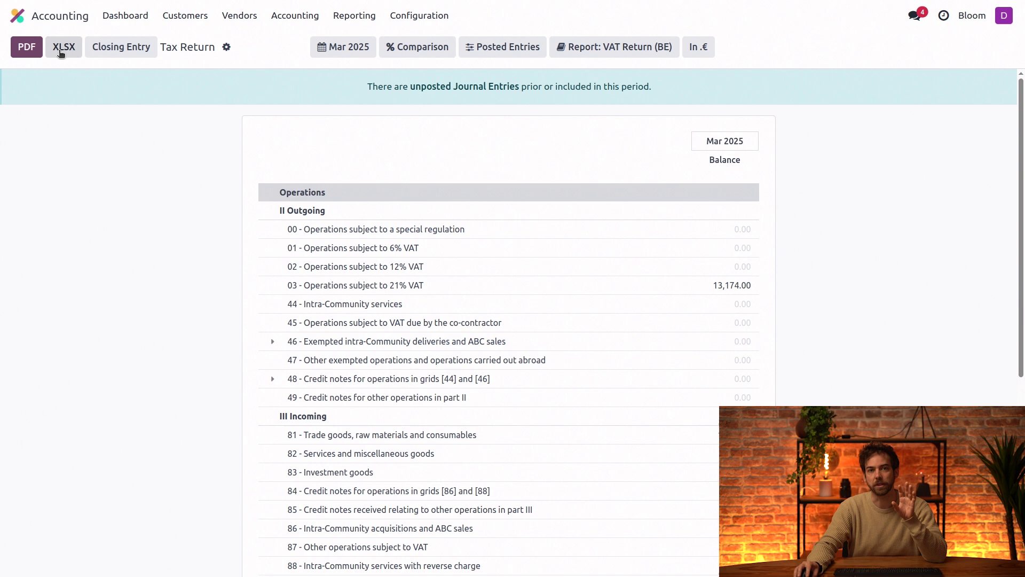
pyautogui.click(226, 47)
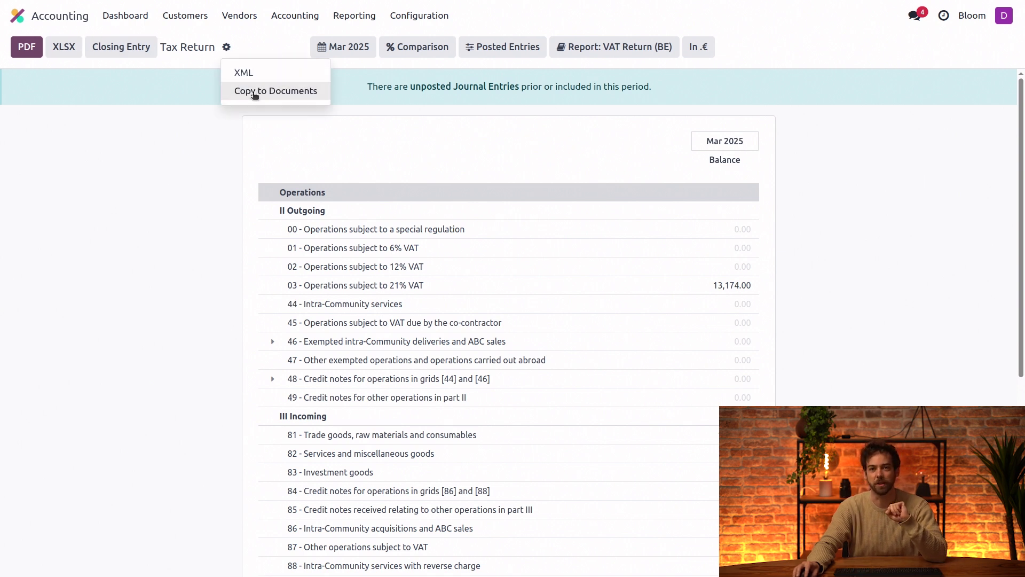
pyautogui.click(155, 195)
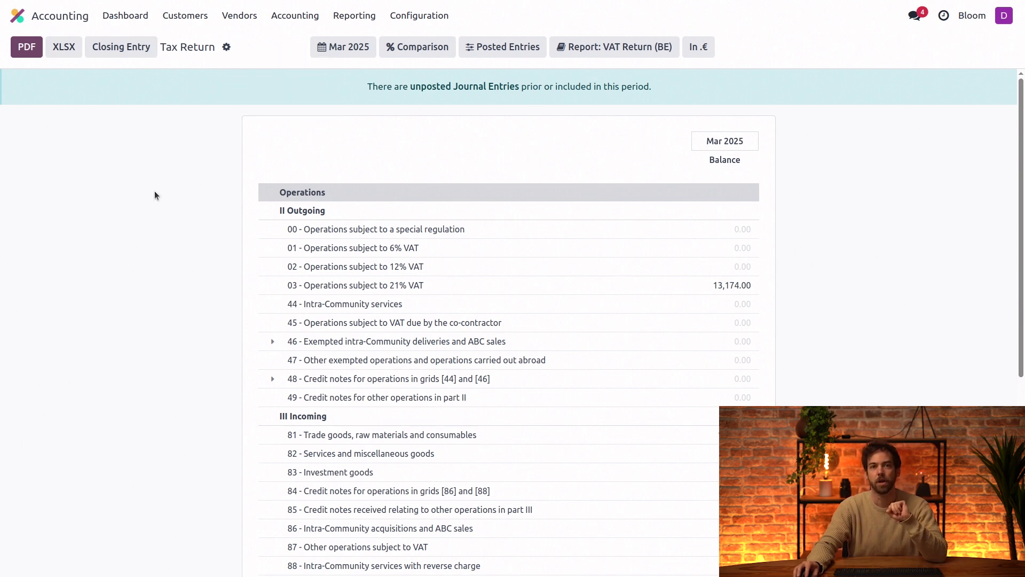
# Generate the draft March 2025 tax closing entry of 2,766.54 € and begin posting it.
pyautogui.click(138, 52)
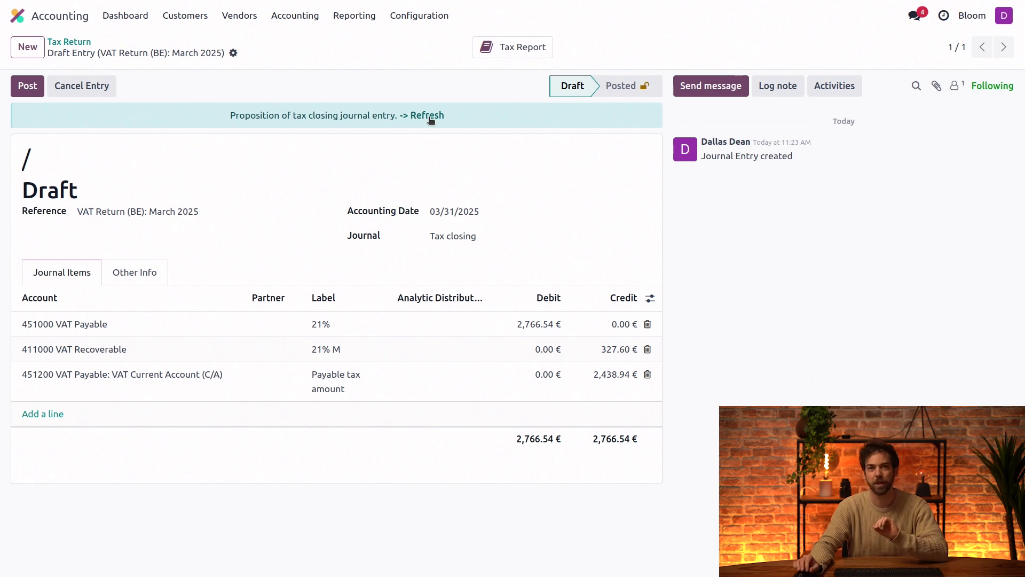
pyautogui.click(29, 86)
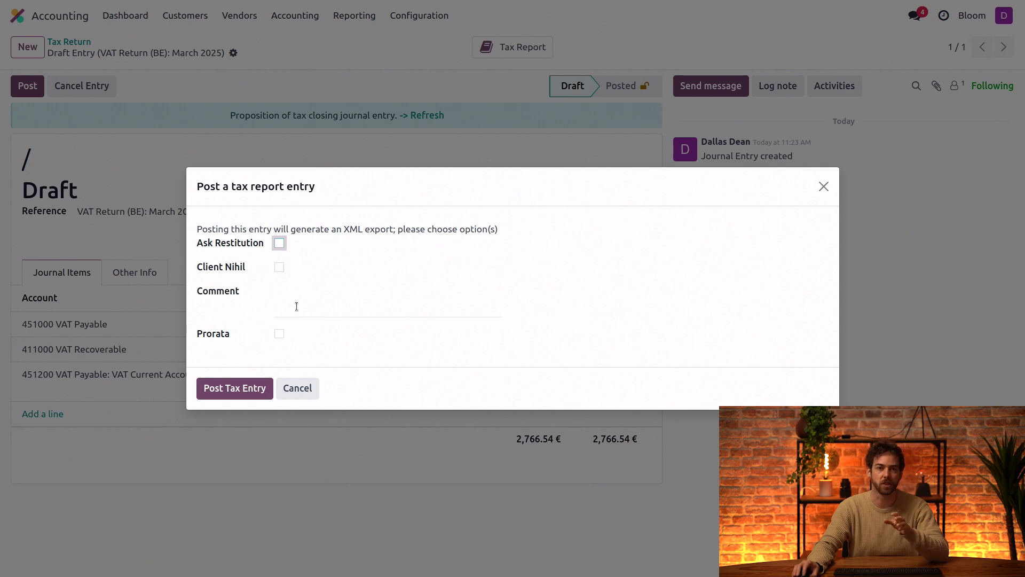
# Post the tax report entry as TAX/2025/03/0001 and return to the accounting dashboard.
pyautogui.click(247, 394)
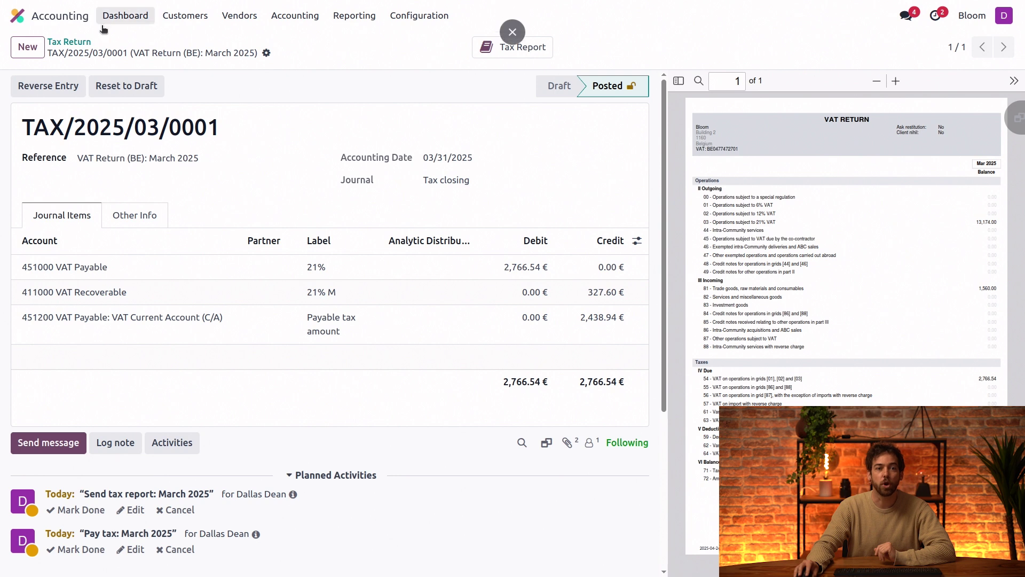
pyautogui.click(126, 16)
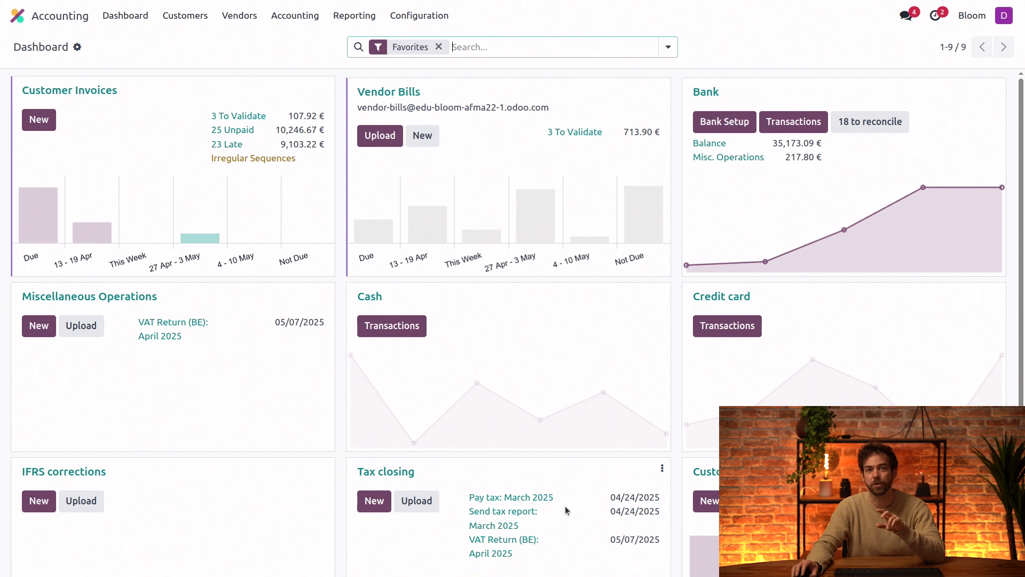
# In Lock Dates, set the tax return lock date to 03/31/2025 and save.
pyautogui.click(302, 18)
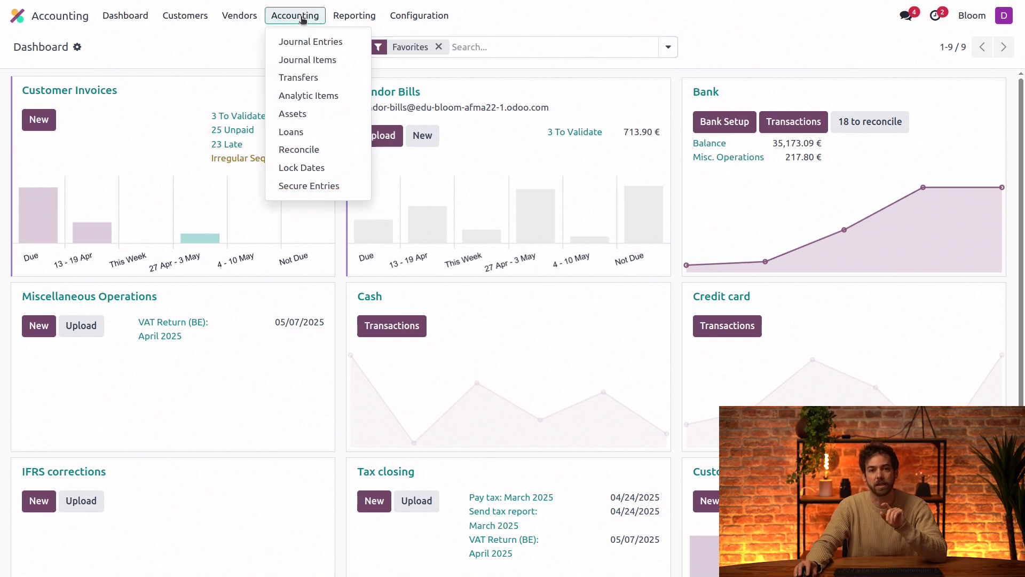
pyautogui.click(338, 168)
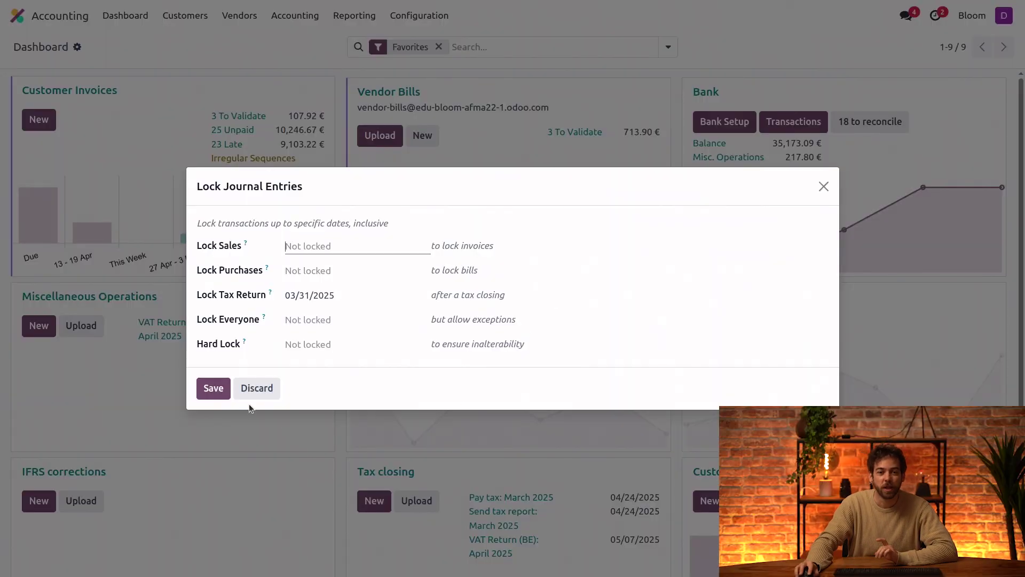
pyautogui.click(255, 389)
# Start a new vendor bill for the vendor plnt wrld.
pyautogui.click(240, 15)
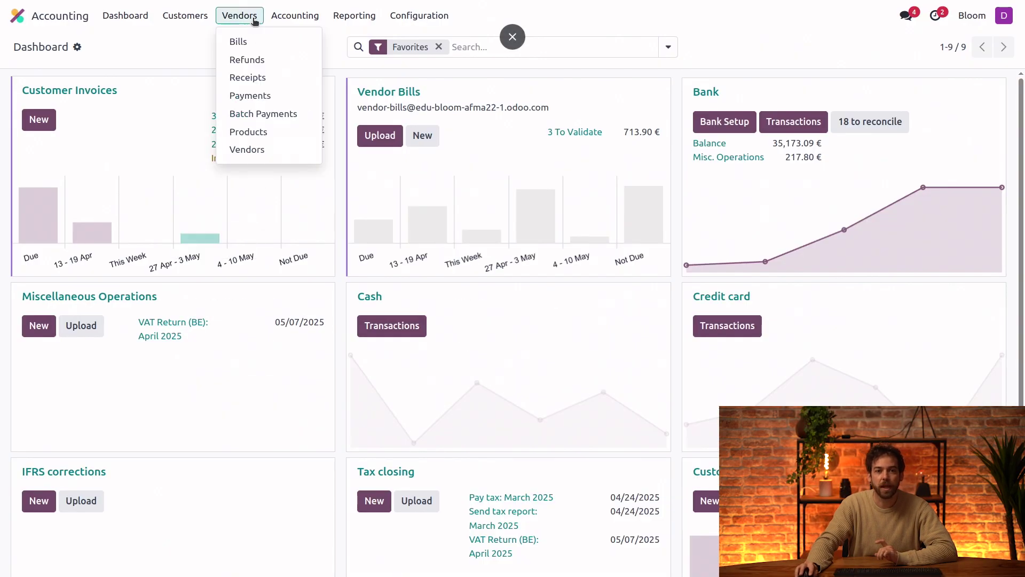
pyautogui.click(243, 42)
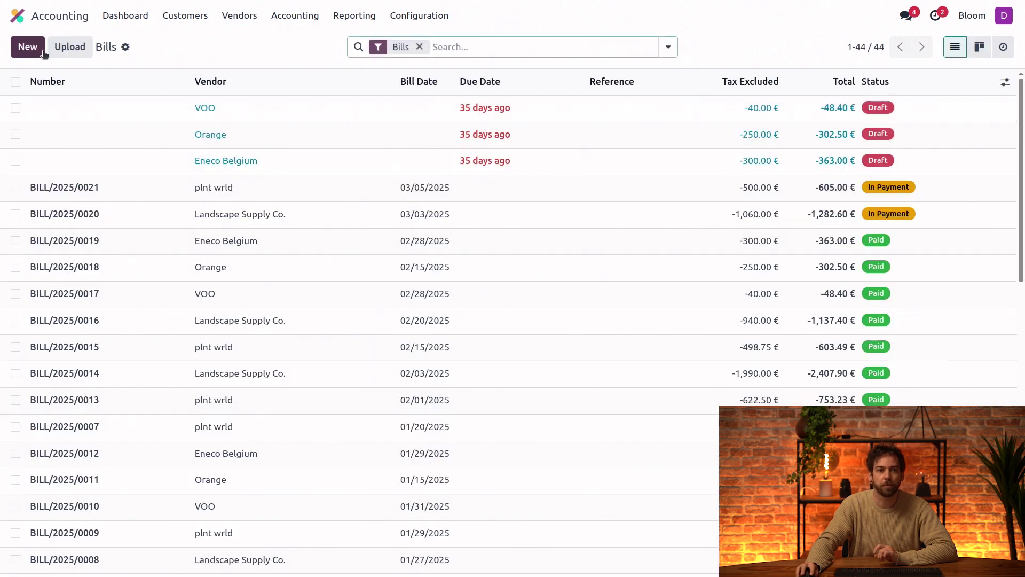
pyautogui.click(43, 53)
pyautogui.click(160, 184)
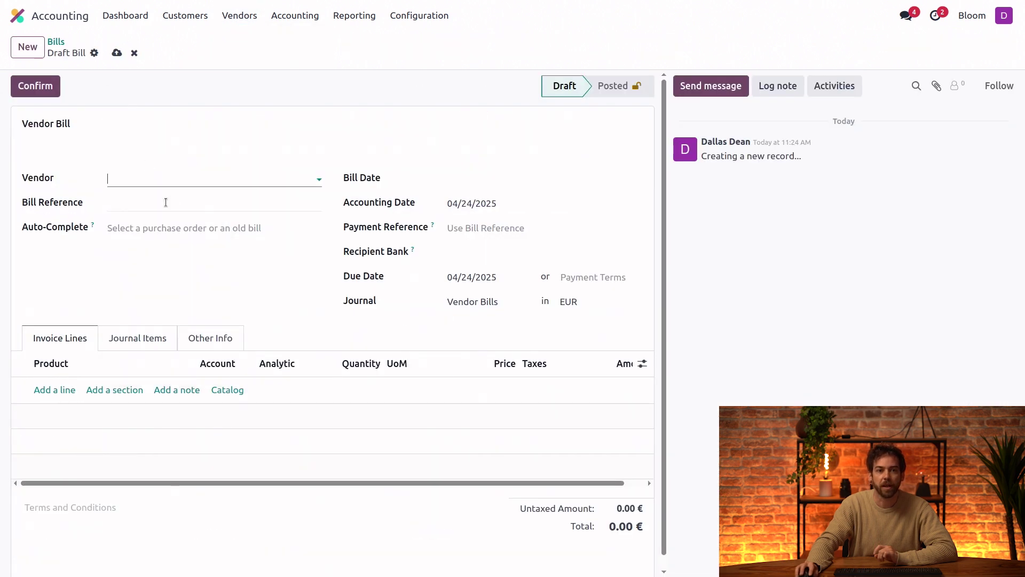
# Set both the bill date and the accounting date to 03/31/2025.
pyautogui.click(489, 178)
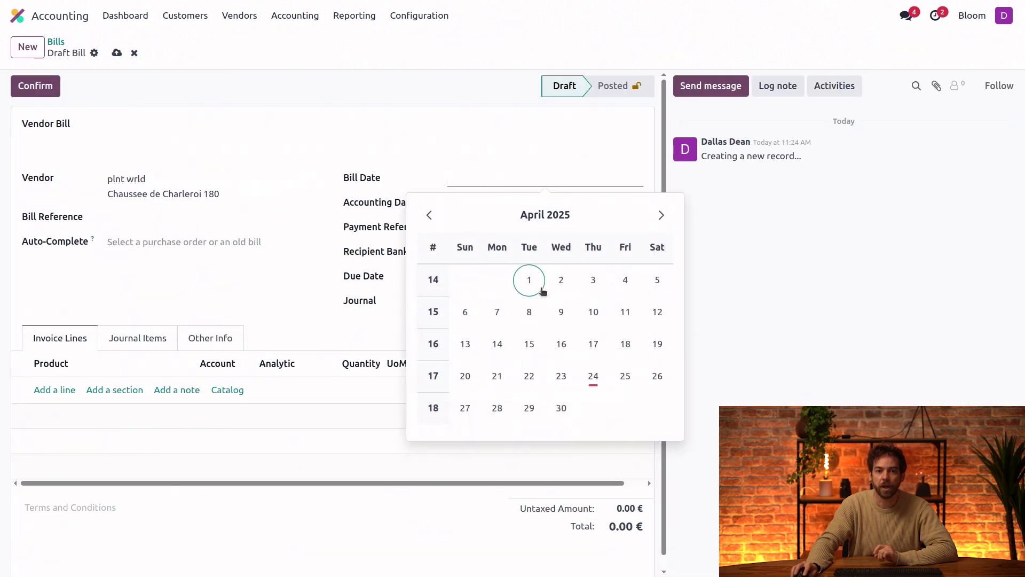
pyautogui.click(429, 215)
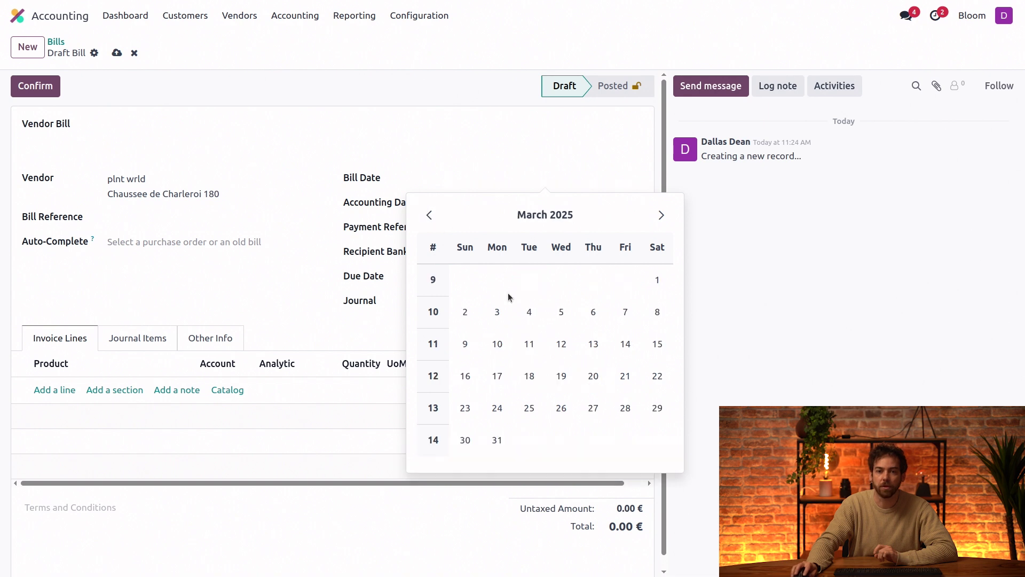
pyautogui.click(497, 439)
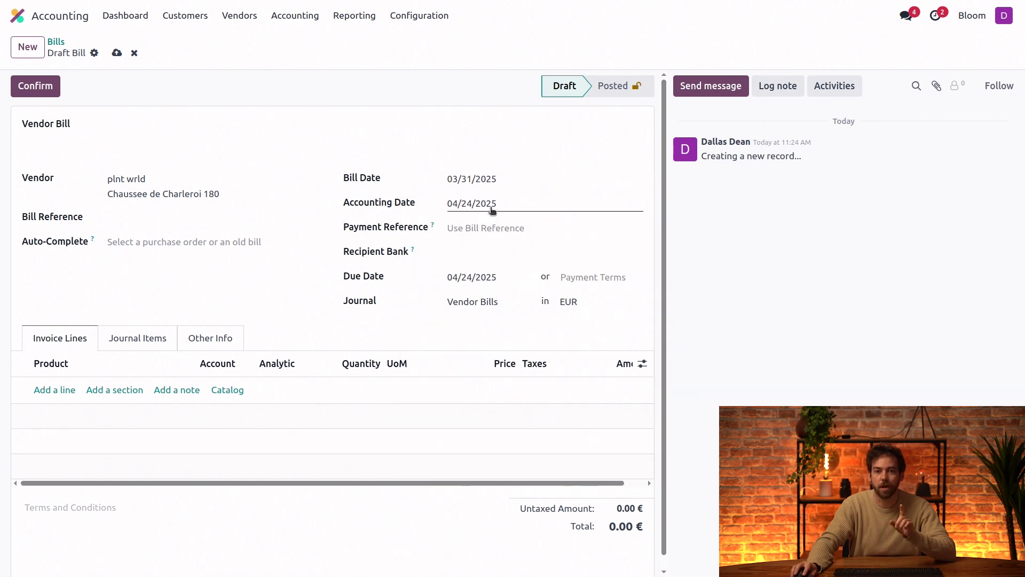
pyautogui.click(492, 208)
pyautogui.click(429, 239)
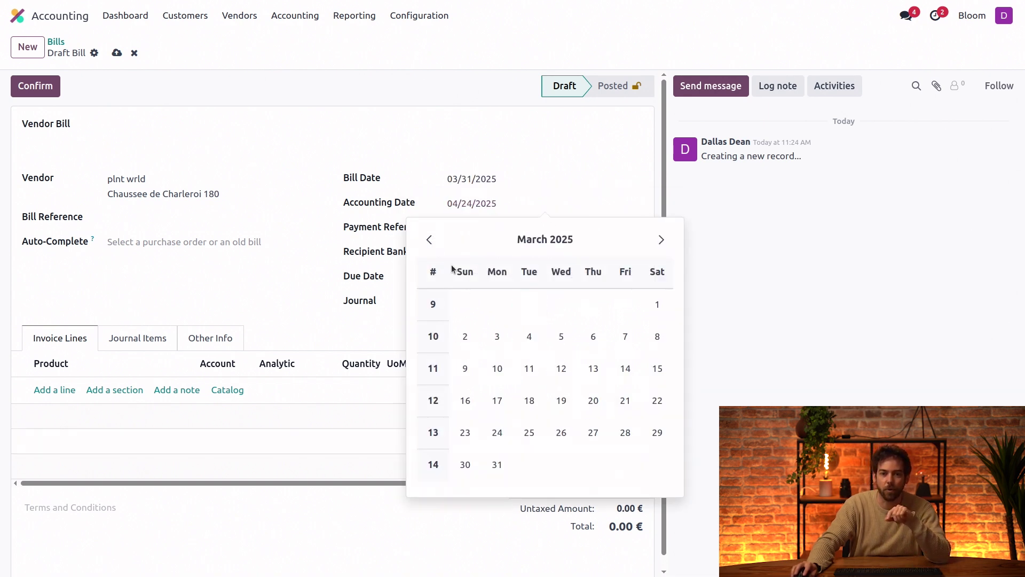
pyautogui.click(495, 463)
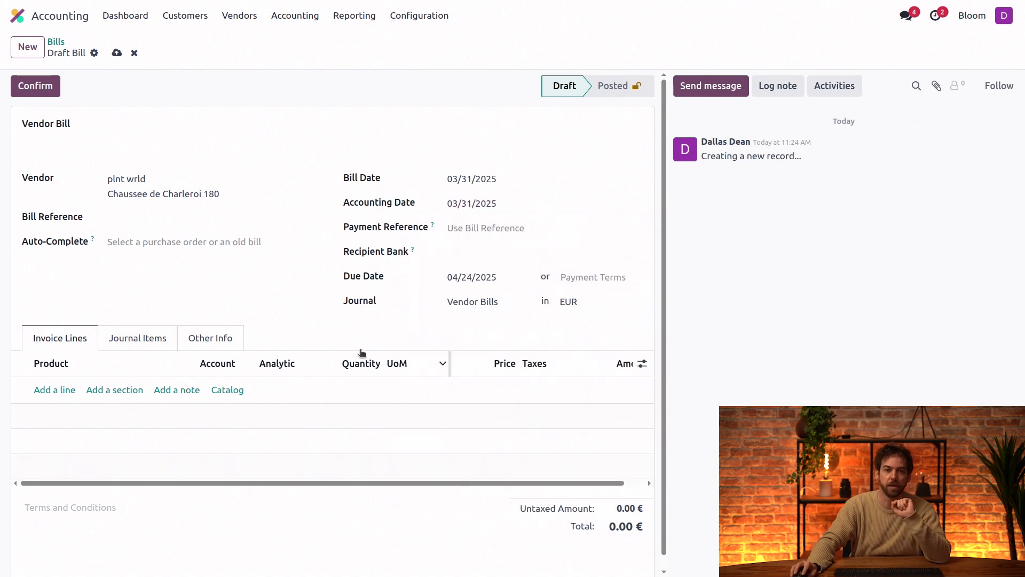
# Add a 5.00 Fertilizer (3kg) line, triggering the 04/24/2025 lock date warning.
pyautogui.click(51, 391)
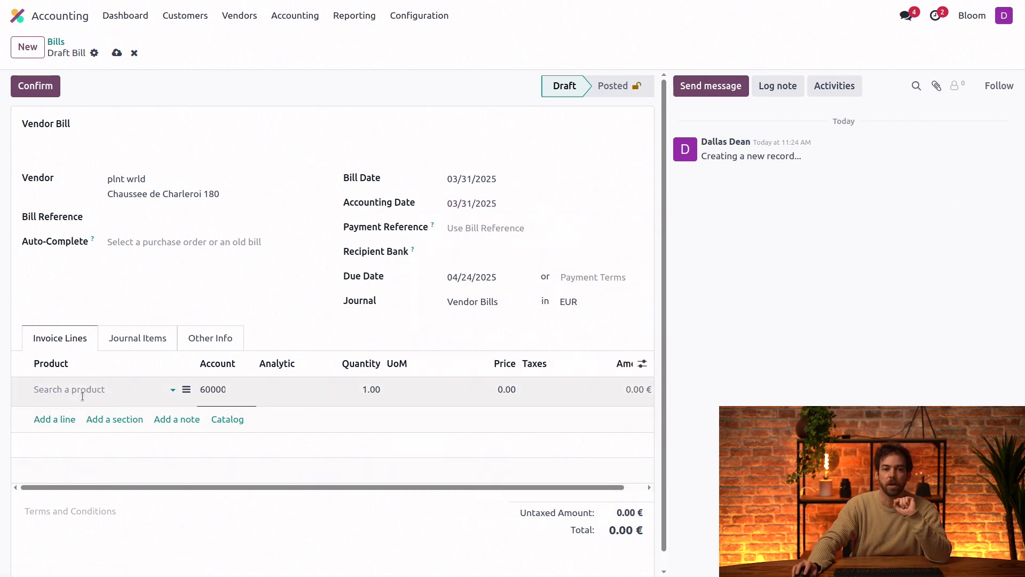
pyautogui.click(82, 396)
pyautogui.click(138, 208)
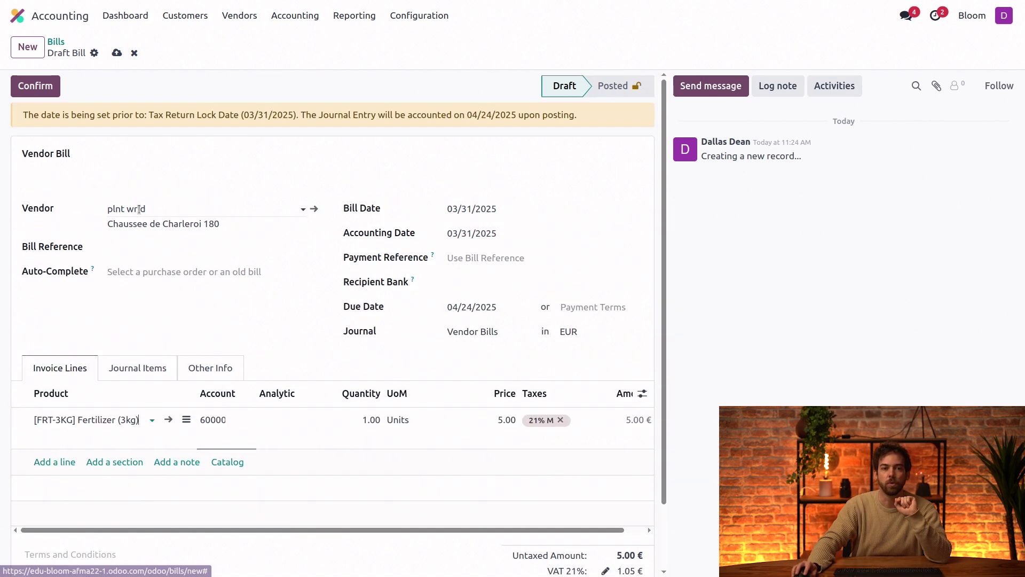